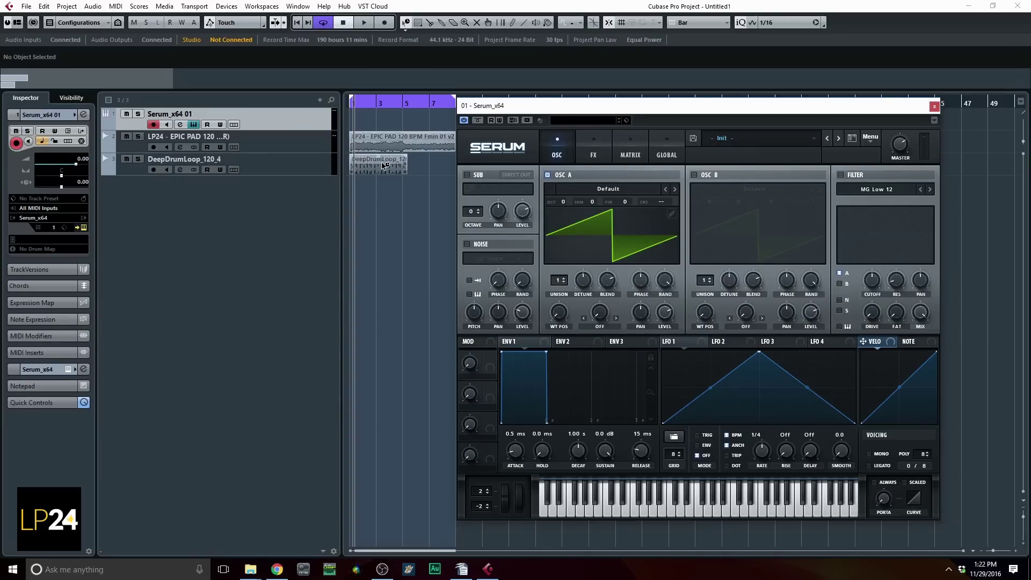
# Drag the DeepDrumLoop_120_4 event from the Cubase project window toward Serum's Noise slot.
pyautogui.moveTo(383, 165); pyautogui.dragTo(506, 269)
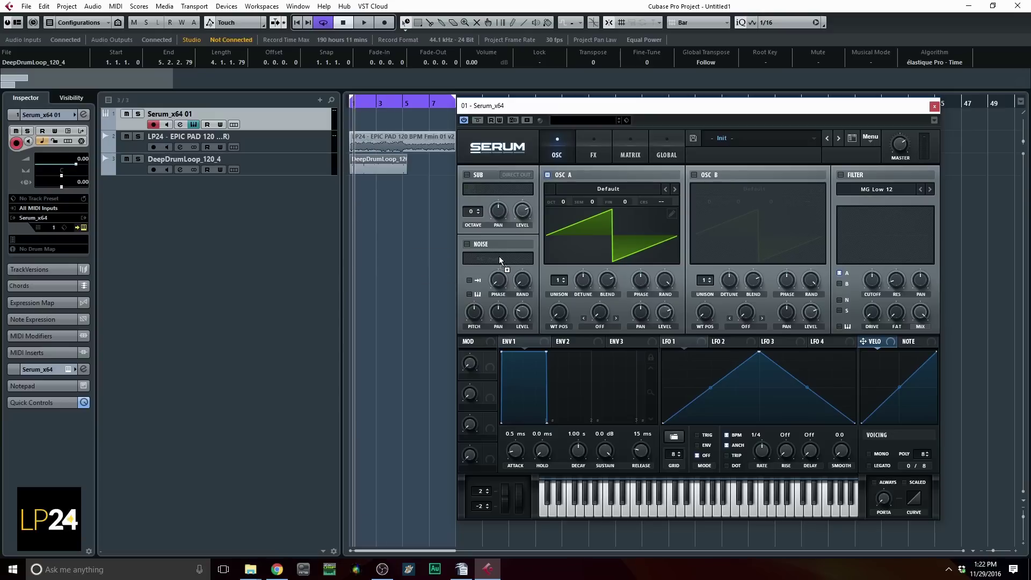
# Enable NOISE with the DeepDrumLoop_120_4 sample, switch OSC A off, and set noise level to 73%.
pyautogui.click(467, 244)
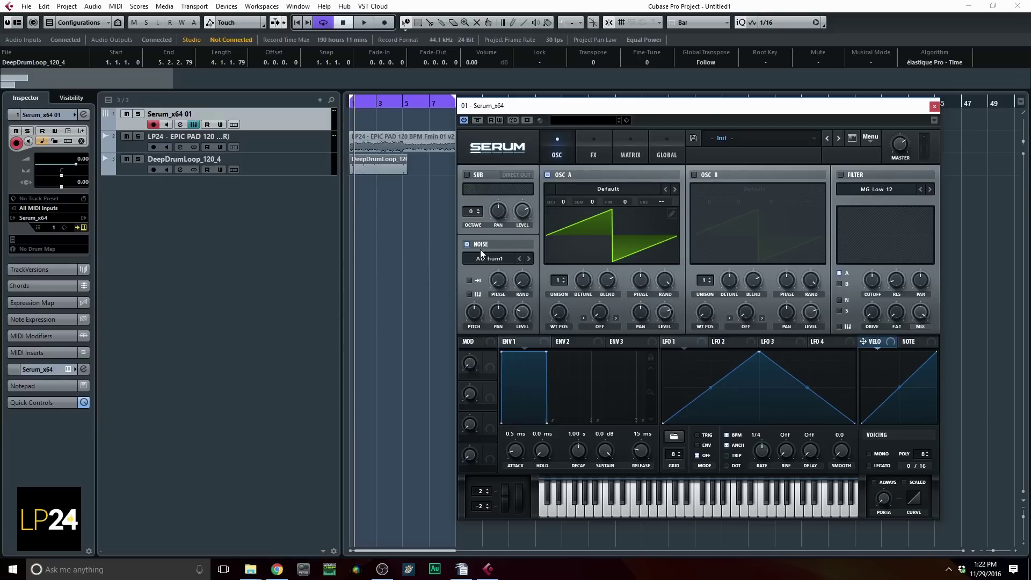
pyautogui.moveTo(373, 166); pyautogui.dragTo(491, 260)
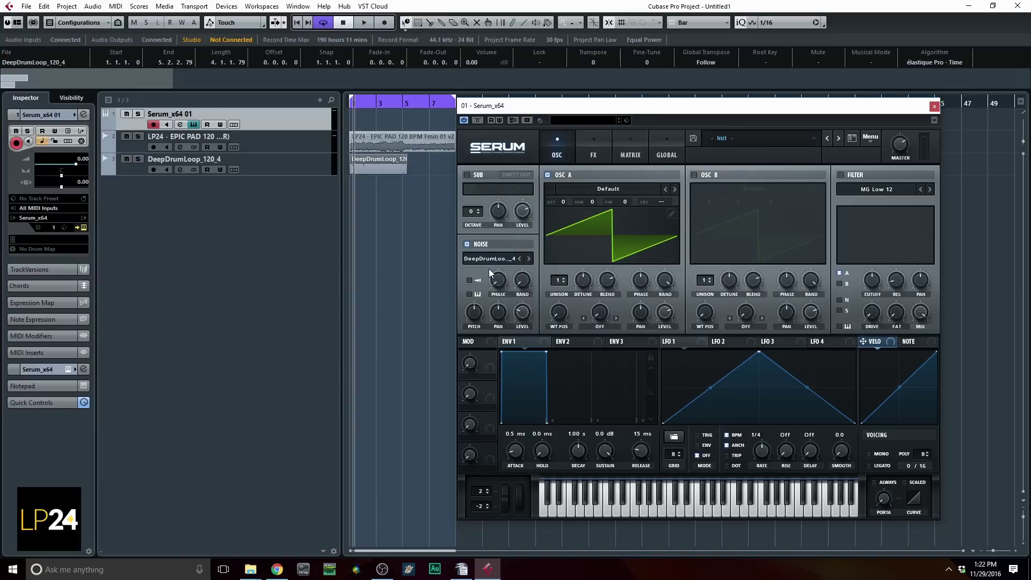
pyautogui.click(548, 175)
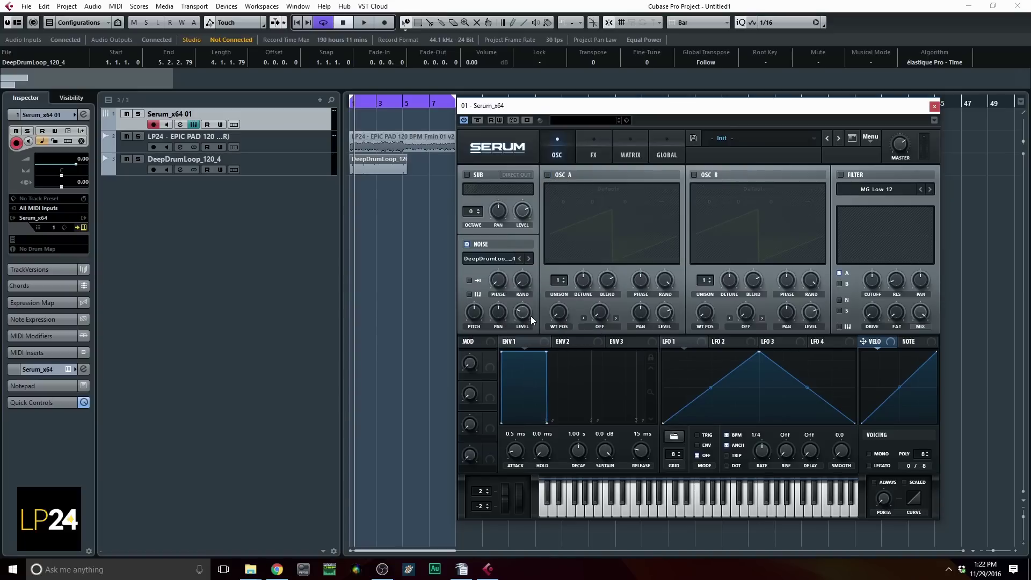
pyautogui.moveTo(534, 291); pyautogui.dragTo(534, 288)
# Turn on keytracking in the NOISE section so the drum-loop sample follows keyboard pitch.
pyautogui.click(470, 294)
pyautogui.click(470, 295)
# Route LFO 1 to Noise PHASE at amount 19, shaped as a one-bar exponential decaying ramp.
pyautogui.moveTo(498, 282); pyautogui.dragTo(497, 282)
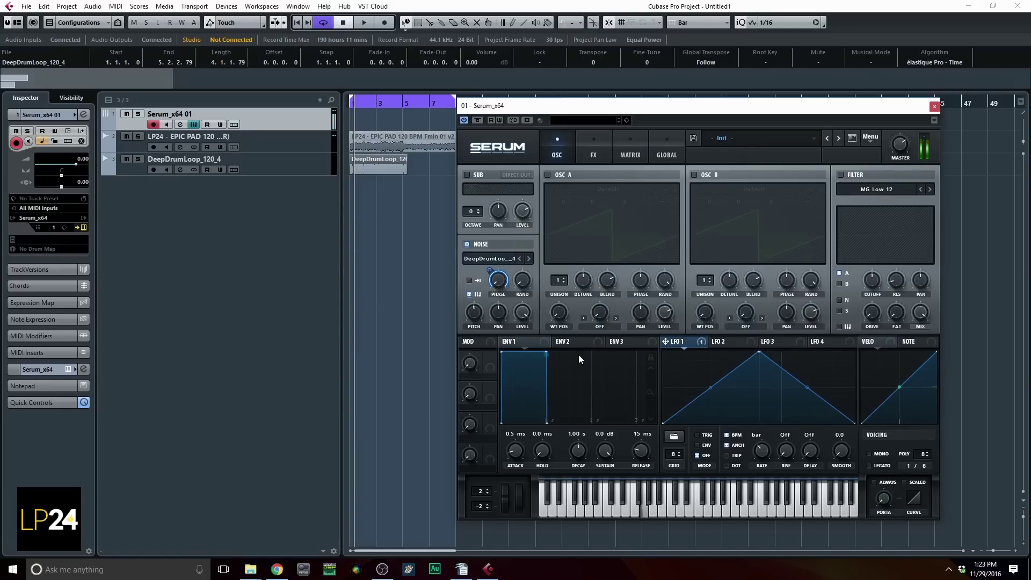
pyautogui.moveTo(489, 269); pyautogui.dragTo(494, 315)
pyautogui.moveTo(756, 356); pyautogui.dragTo(656, 387)
pyautogui.moveTo(759, 406); pyautogui.dragTo(761, 434)
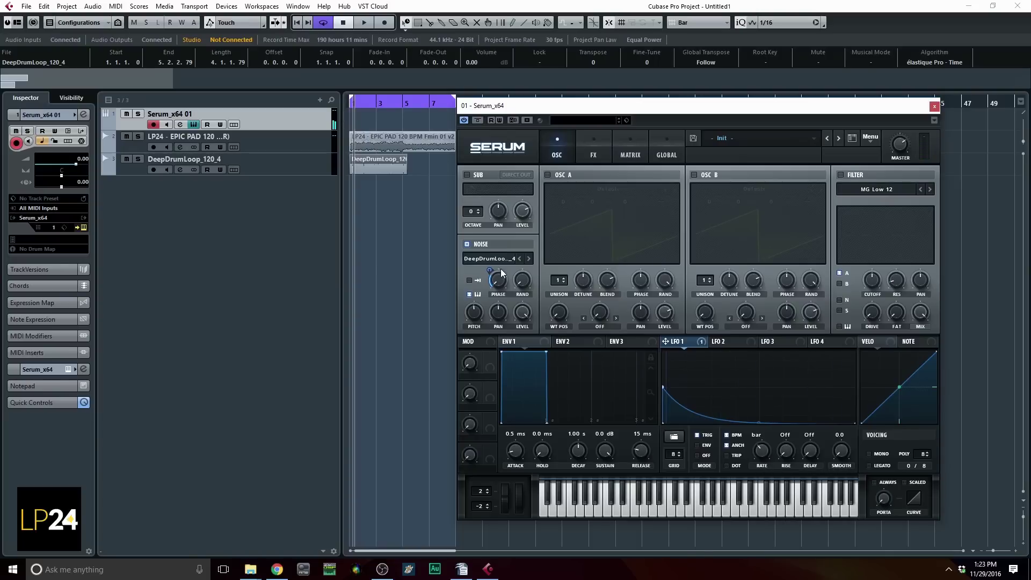
pyautogui.moveTo(493, 268); pyautogui.dragTo(498, 245)
# Use Menu > Resample to OSC A, then enable OSC A and disable the NOISE oscillator.
pyautogui.click(870, 138)
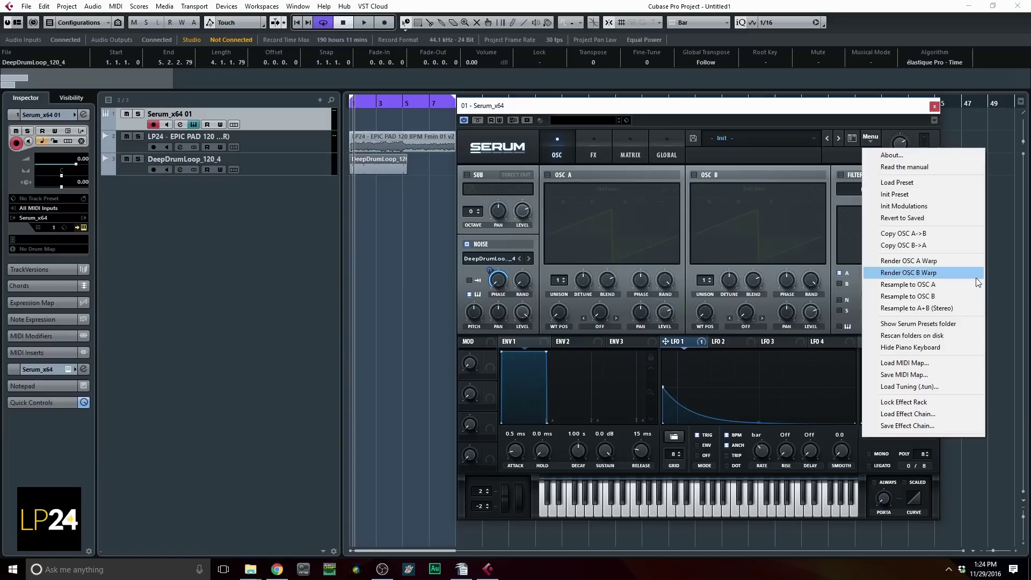
pyautogui.click(933, 289)
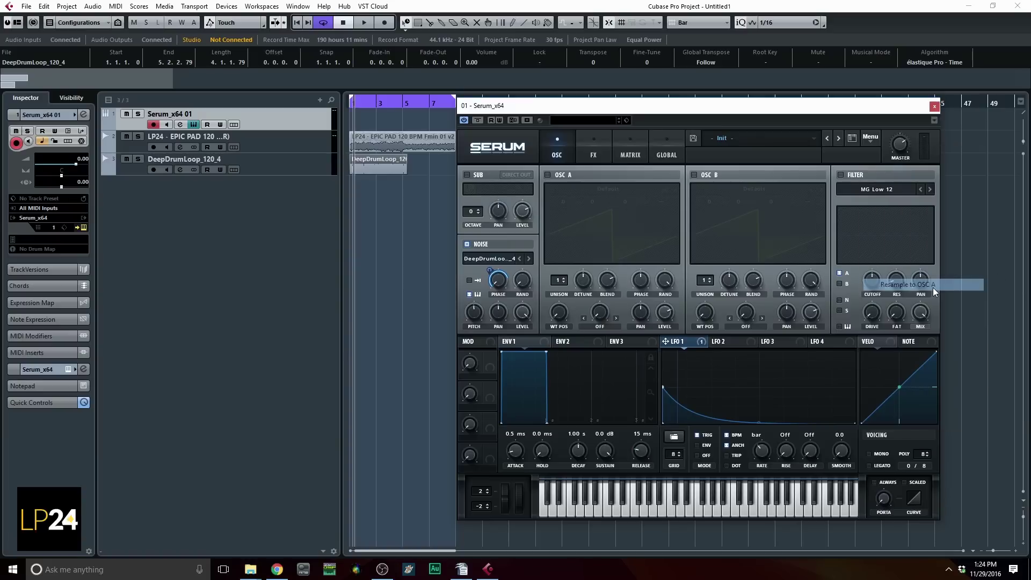
pyautogui.click(547, 175)
pyautogui.click(466, 244)
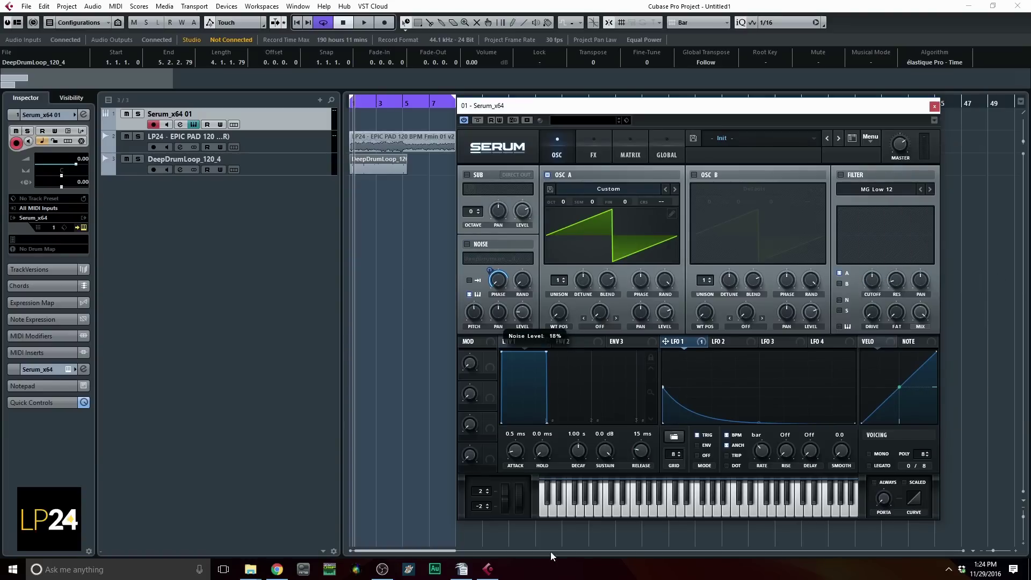
# Drop OSC A to octave -3 and settle its wavetable position on a noisy frame near 186.
pyautogui.moveTo(559, 313); pyautogui.dragTo(572, 242)
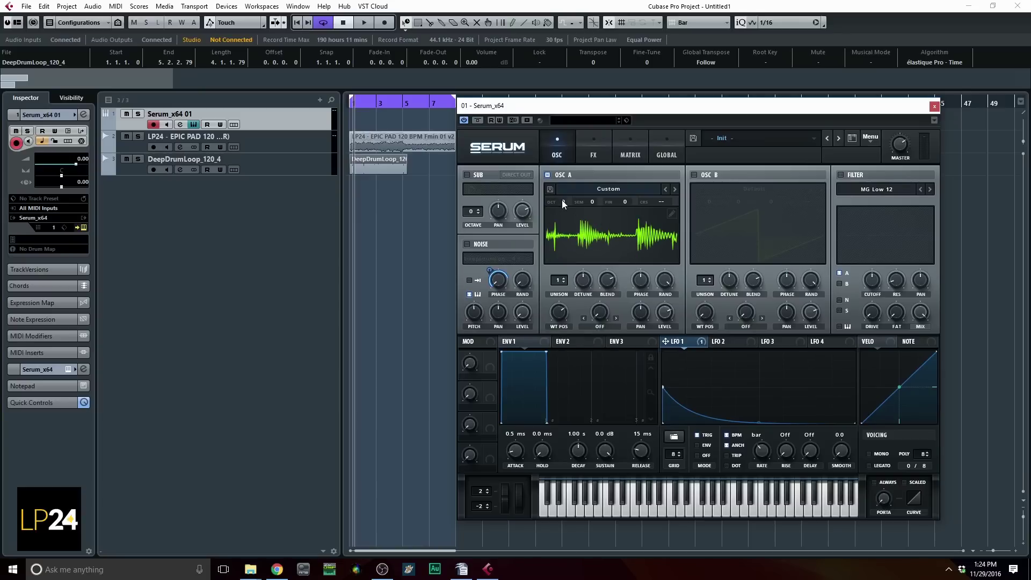
pyautogui.moveTo(562, 200); pyautogui.dragTo(564, 260)
pyautogui.moveTo(572, 348); pyautogui.dragTo(573, 348)
pyautogui.moveTo(562, 321)
pyautogui.mouseDown()
pyautogui.moveTo(562, 344)
pyautogui.moveTo(579, 243)
pyautogui.moveTo(552, 317)
pyautogui.moveTo(554, 346)
pyautogui.moveTo(568, 279)
pyautogui.moveTo(561, 357)
pyautogui.moveTo(576, 269)
pyautogui.moveTo(562, 317)
pyautogui.mouseUp()
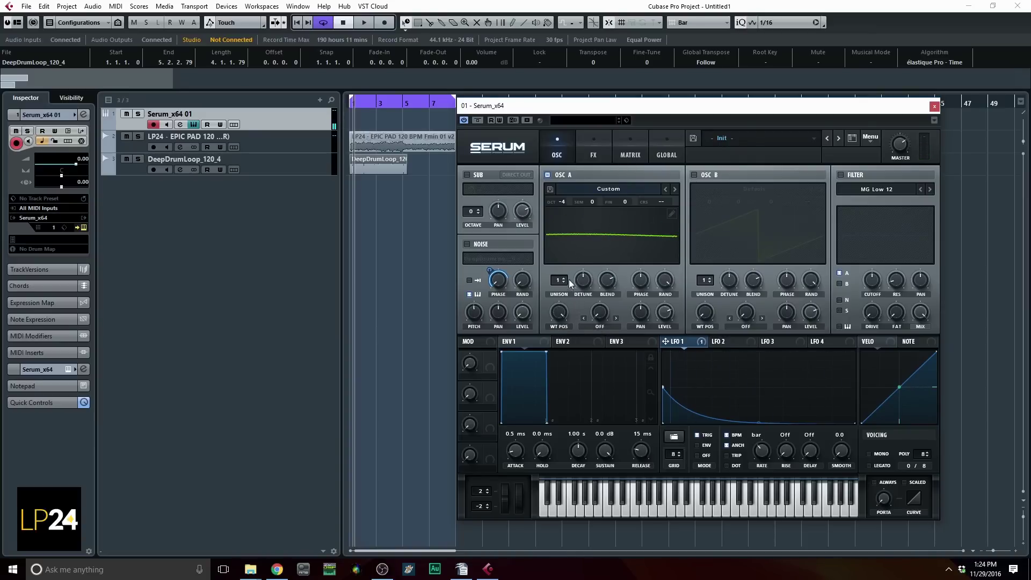
pyautogui.scroll(1, 568, 194)
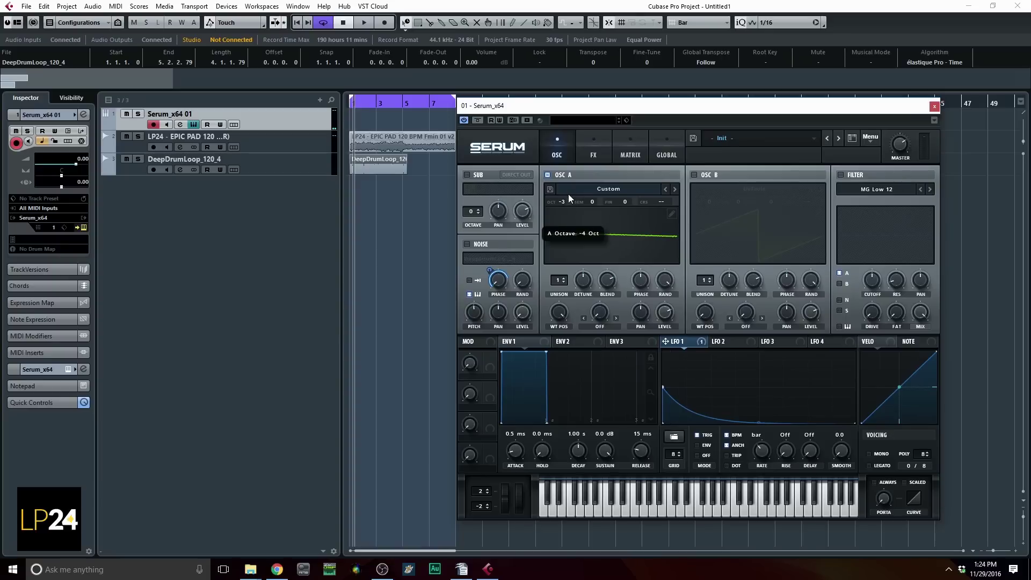
pyautogui.moveTo(561, 313); pyautogui.dragTo(574, 252)
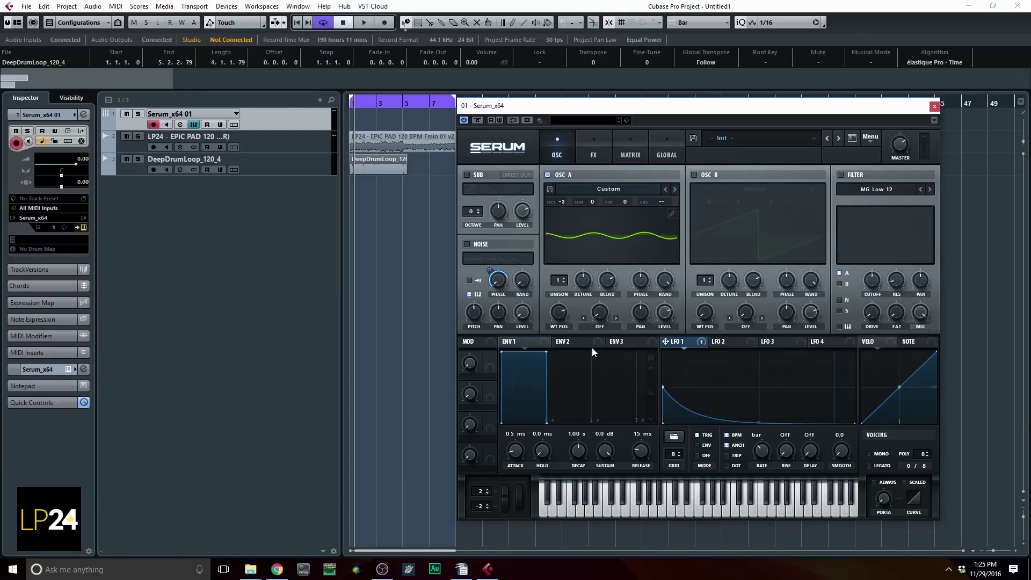
pyautogui.moveTo(562, 313)
pyautogui.mouseDown()
pyautogui.moveTo(568, 427)
pyautogui.moveTo(576, 298)
pyautogui.moveTo(559, 381)
pyautogui.moveTo(559, 338)
pyautogui.moveTo(559, 363)
pyautogui.moveTo(560, 352)
pyautogui.mouseUp()
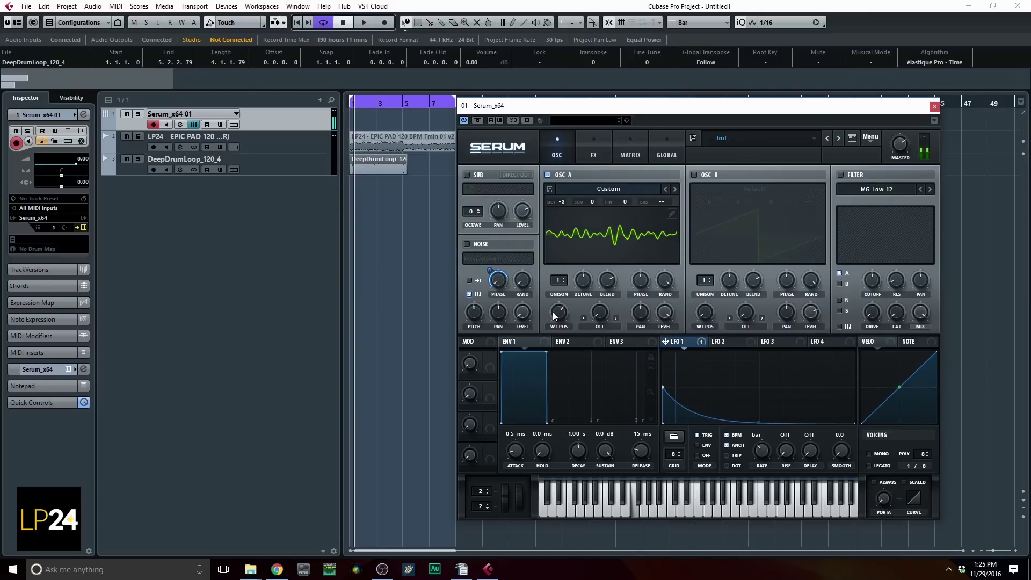
pyautogui.moveTo(559, 312)
pyautogui.mouseDown()
pyautogui.moveTo(557, 342)
pyautogui.moveTo(559, 314)
pyautogui.mouseUp()
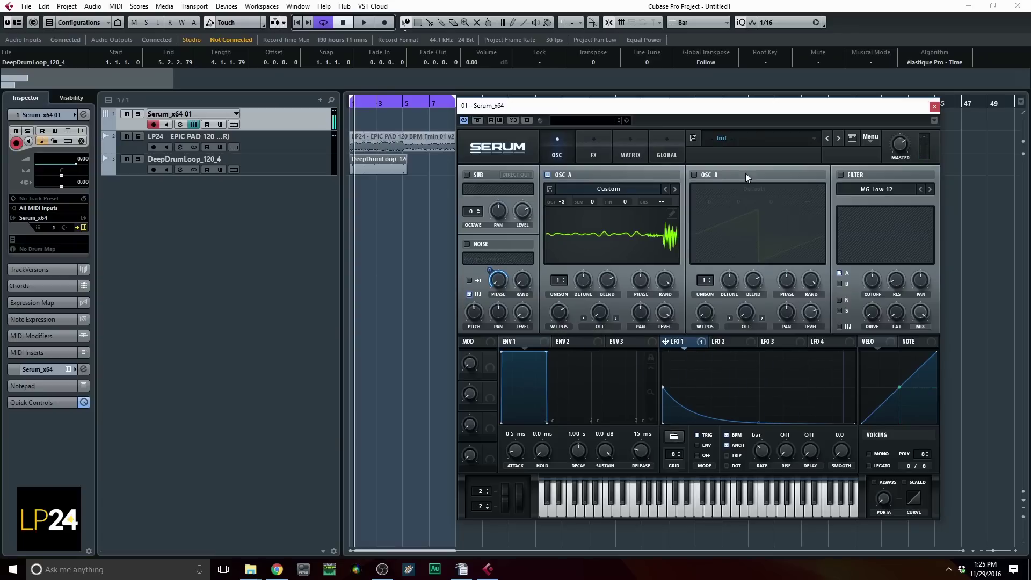
# Enable OSC B with the Analog Basic Shapes wavetable, warp mode FM (from A).
pyautogui.click(694, 175)
pyautogui.click(741, 327)
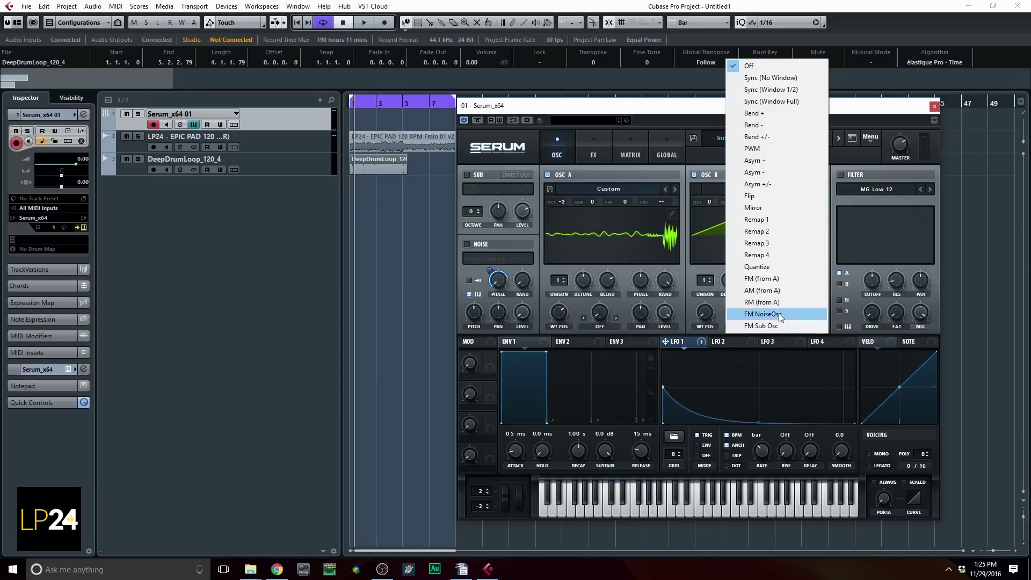
pyautogui.click(778, 278)
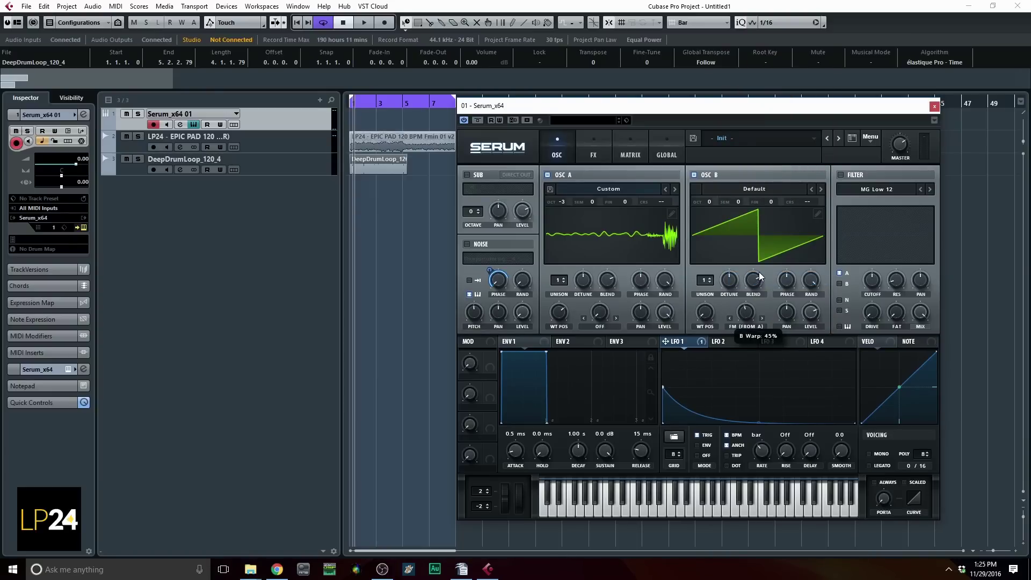
pyautogui.click(741, 189)
pyautogui.moveTo(741, 202)
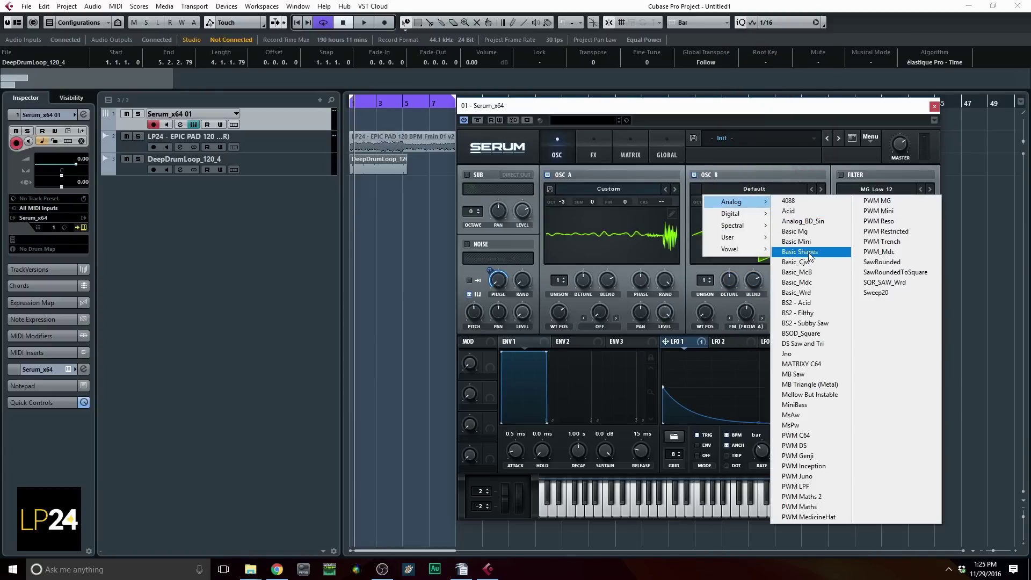
pyautogui.click(804, 252)
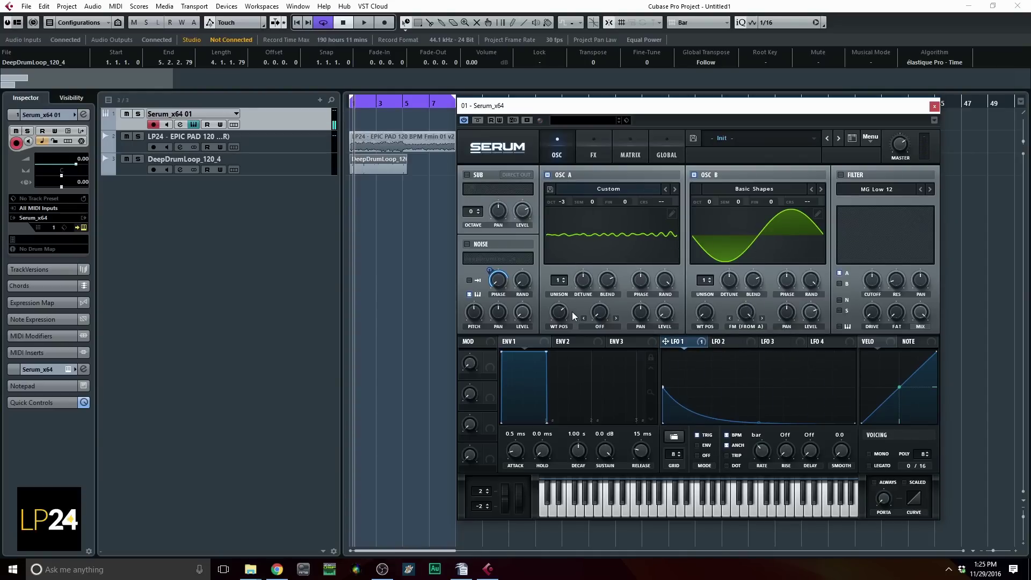
# Set OSC B's FM amount to 96% and push OSC A's wavetable position to around 190.
pyautogui.moveTo(563, 319)
pyautogui.moveTo(563, 319); pyautogui.dragTo(571, 343)
pyautogui.moveTo(750, 316); pyautogui.dragTo(741, 359)
pyautogui.moveTo(561, 314); pyautogui.dragTo(558, 350)
# Route LFO 2 to OSC A's coarse pitch at a 4-bar rate, and LFO 3 to OSC A's WT POS by 23.
pyautogui.click(754, 342)
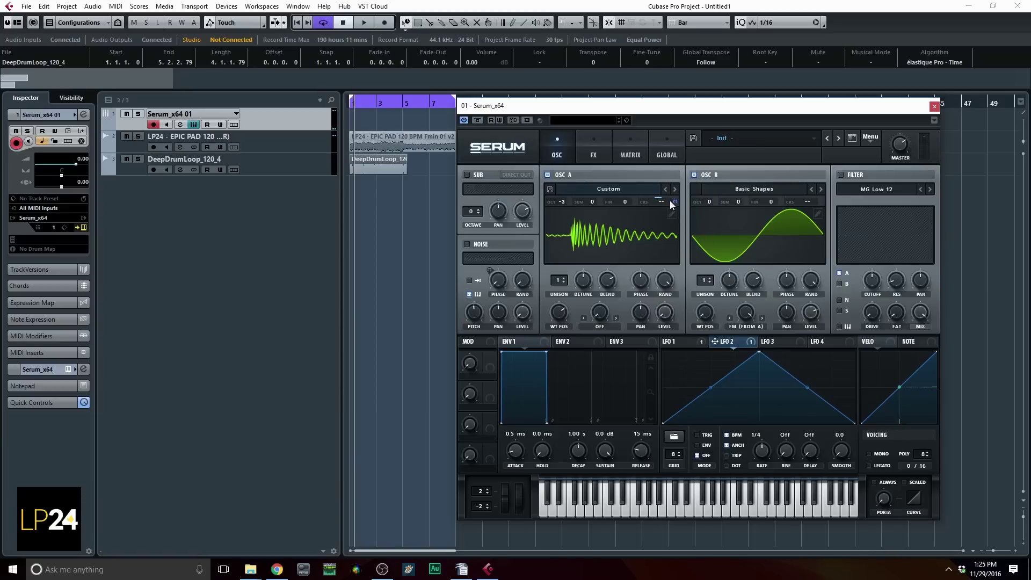
pyautogui.moveTo(671, 201); pyautogui.dragTo(676, 165)
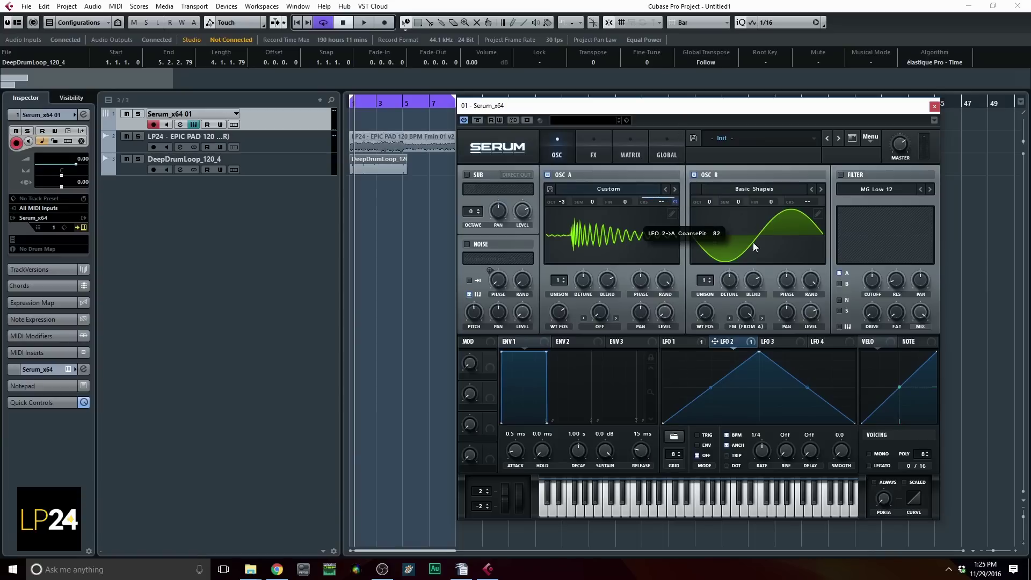
pyautogui.moveTo(754, 246); pyautogui.dragTo(751, 253)
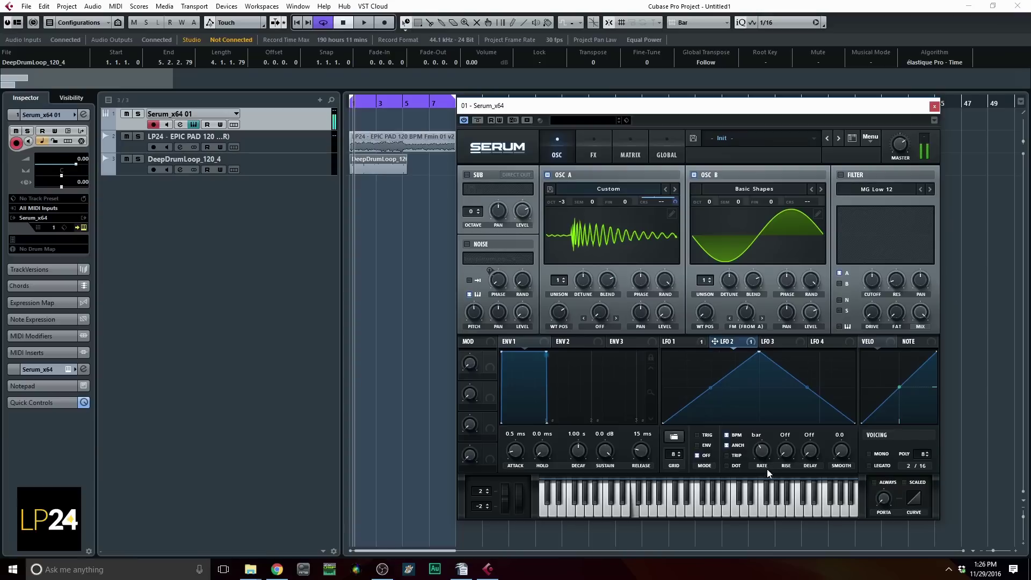
pyautogui.moveTo(767, 472); pyautogui.dragTo(769, 479)
pyautogui.moveTo(752, 345)
pyautogui.moveTo(801, 343); pyautogui.dragTo(550, 356)
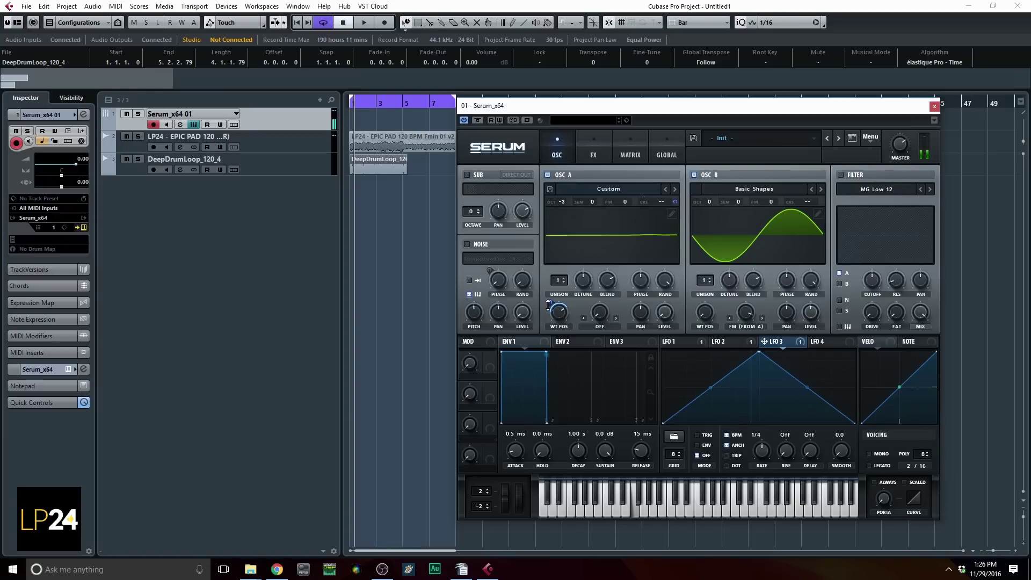
# Slow LFO 3 to 2 bars, lower OSC A's wavetable position, and drop OSC B to octave -4.
pyautogui.moveTo(766, 446); pyautogui.dragTo(766, 472)
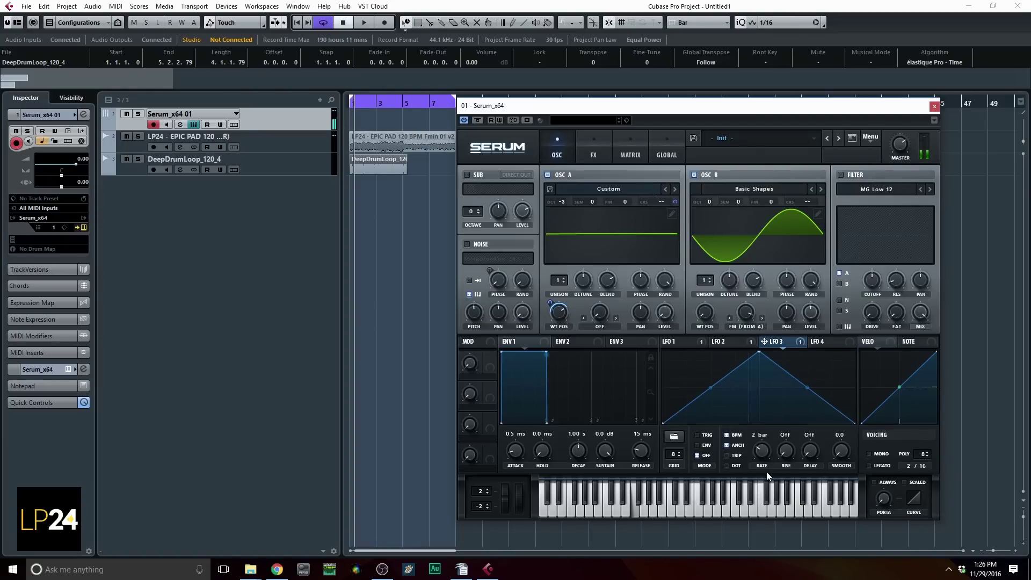
pyautogui.moveTo(570, 309)
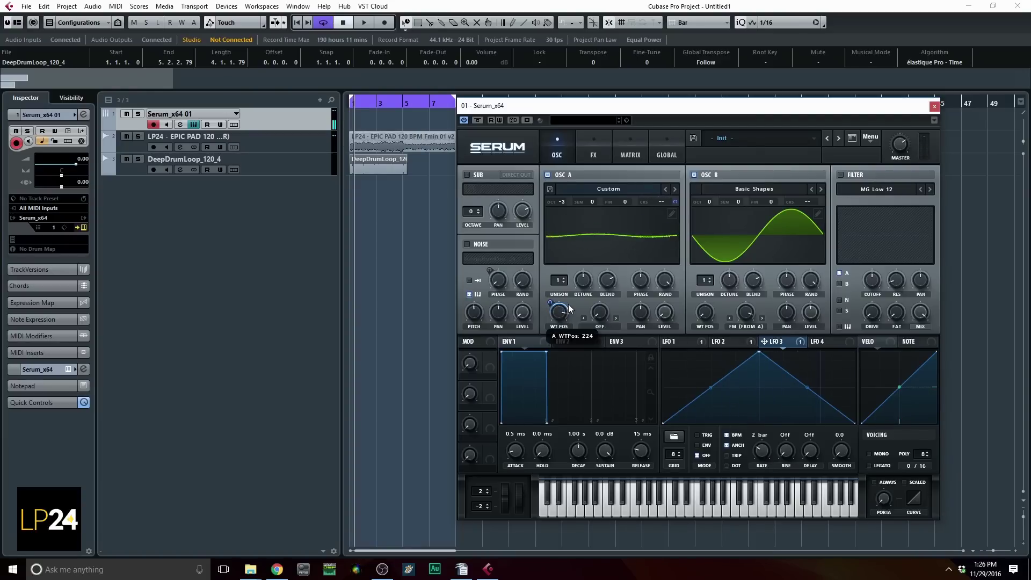
pyautogui.moveTo(569, 308); pyautogui.dragTo(569, 313)
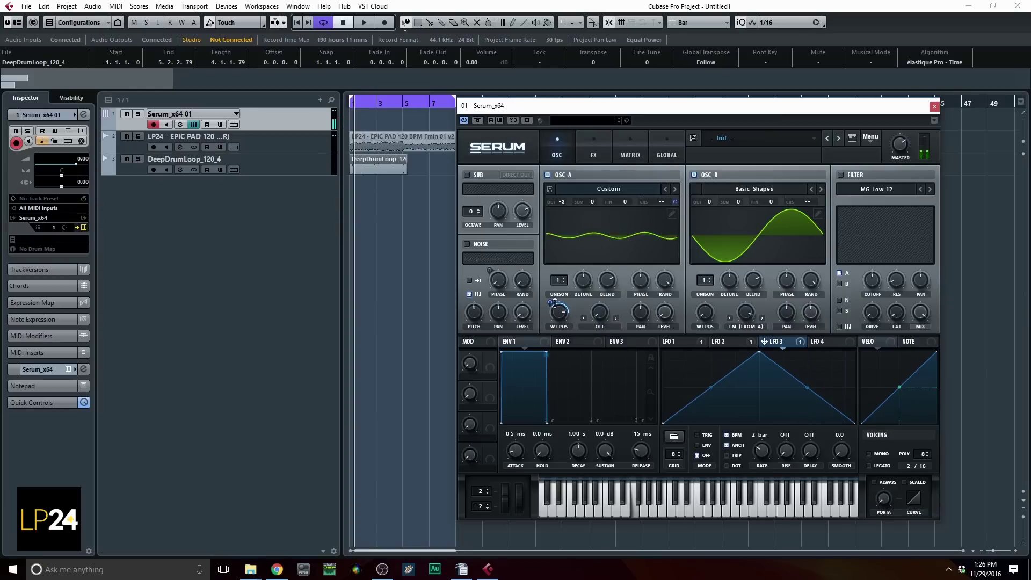
pyautogui.scroll(-5, 556, 304)
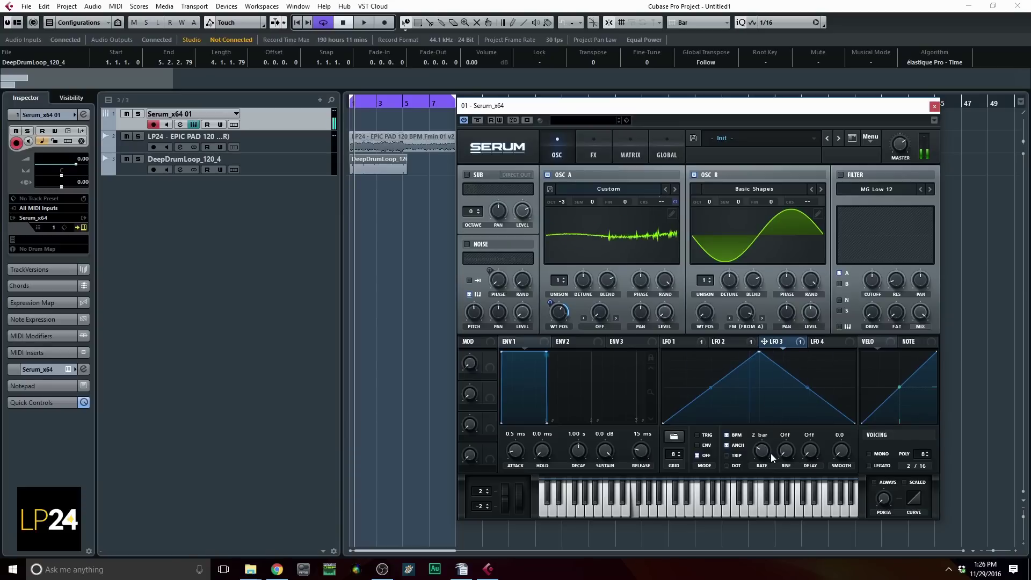
pyautogui.click(728, 343)
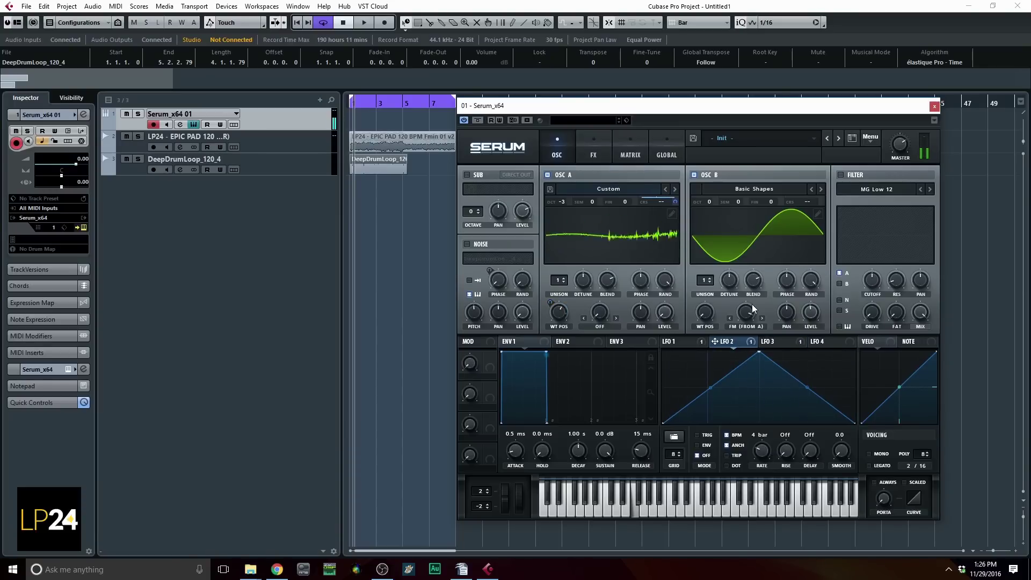
pyautogui.moveTo(708, 202); pyautogui.dragTo(748, 381)
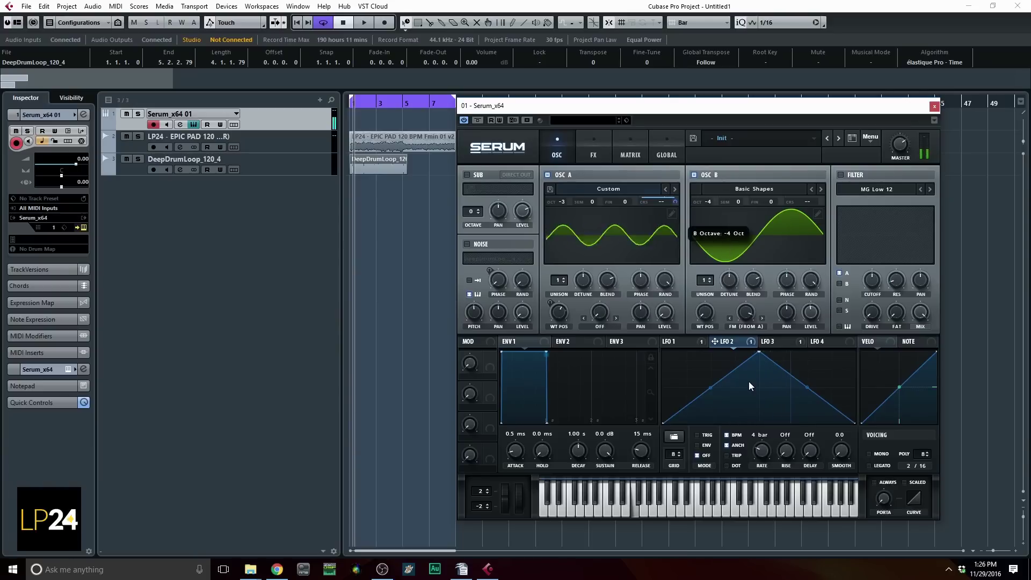
# Switch OSC B's warp mode to AM (from A) and adjust OSC B's level.
pyautogui.click(743, 326)
pyautogui.click(759, 288)
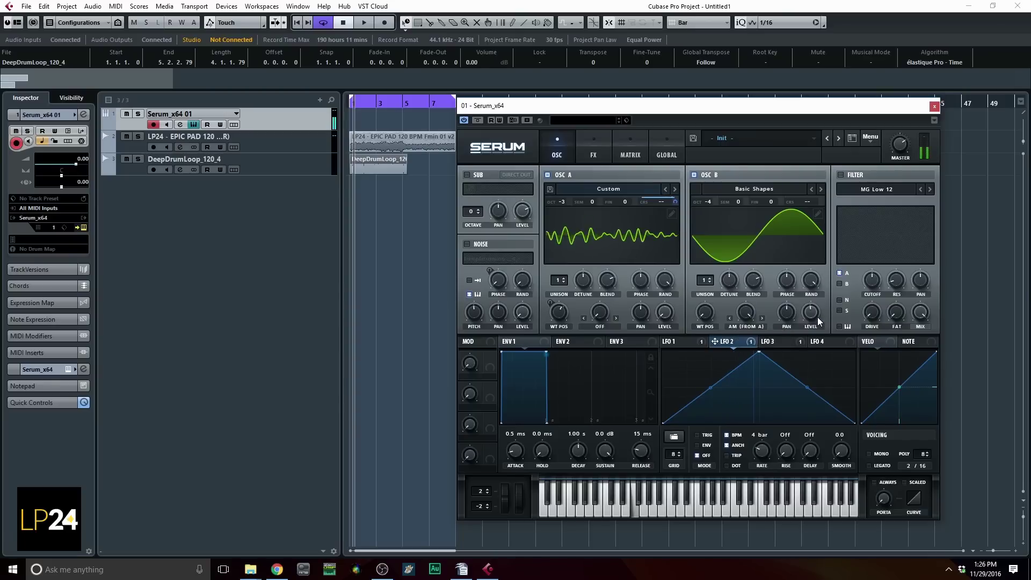
pyautogui.moveTo(818, 320); pyautogui.dragTo(827, 251)
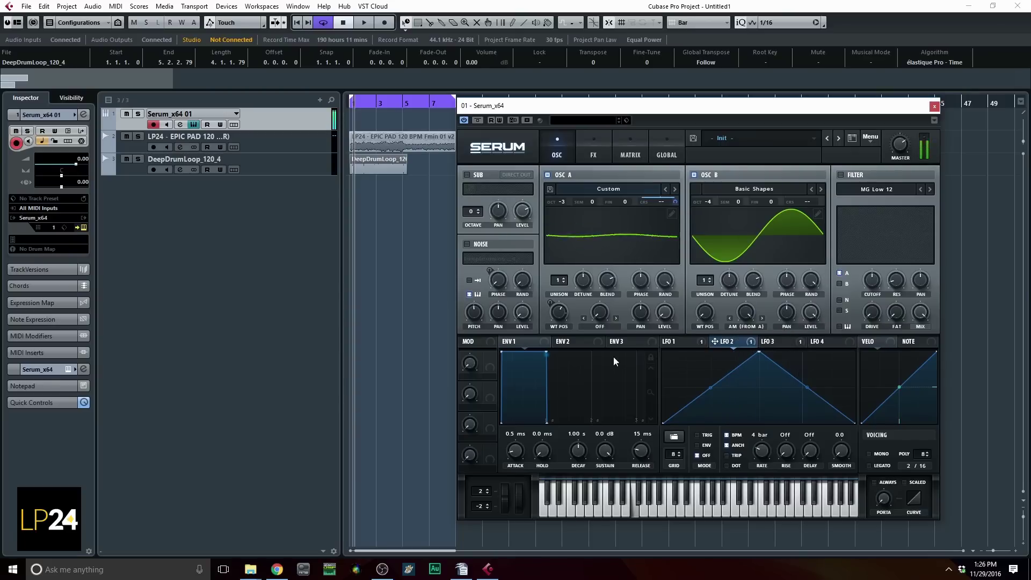
# Set LFO 2's rate to 2 bars.
pyautogui.click(693, 342)
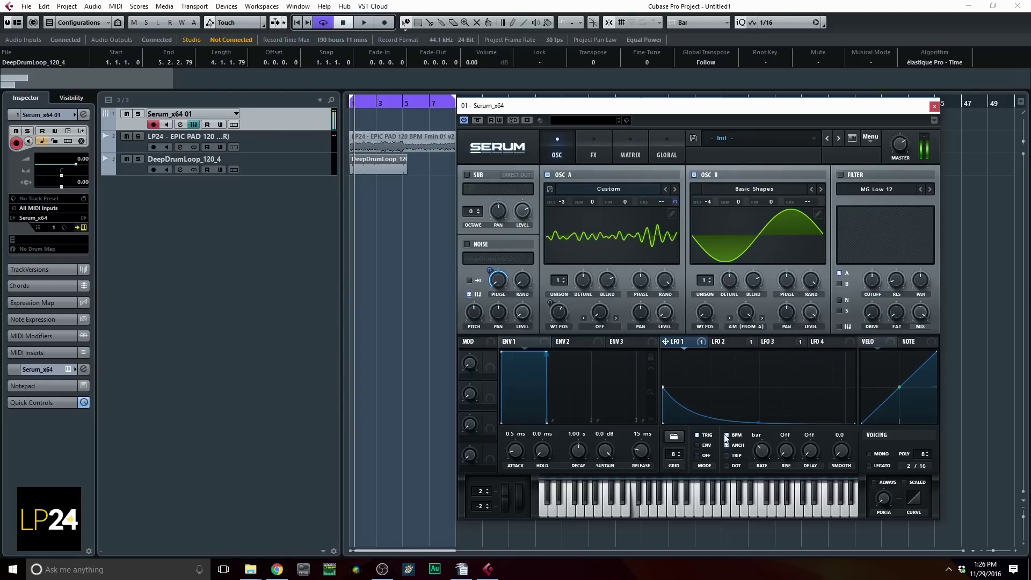
pyautogui.click(760, 344)
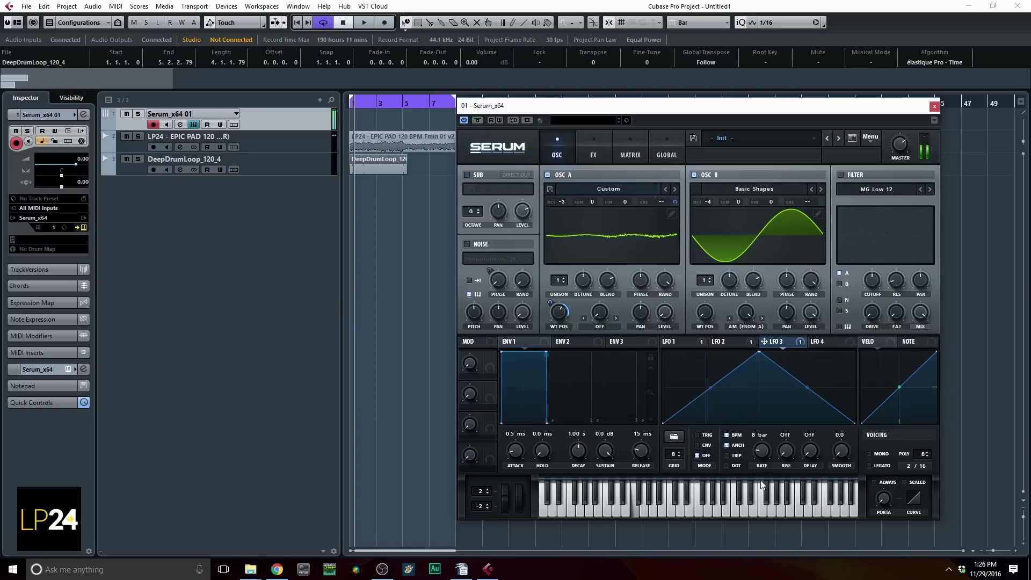
pyautogui.click(733, 342)
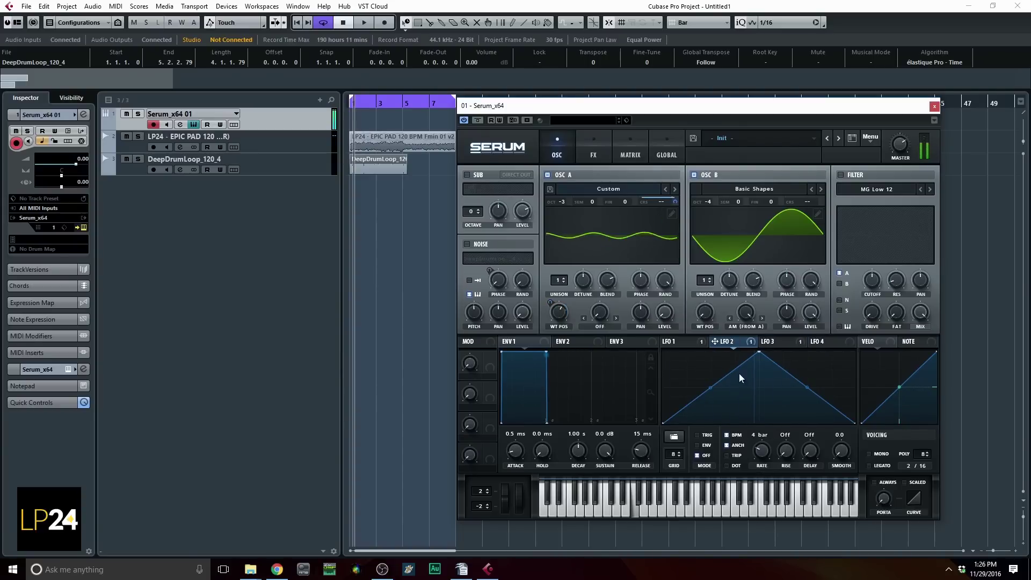
pyautogui.moveTo(770, 450)
pyautogui.mouseDown()
pyautogui.moveTo(775, 426)
pyautogui.moveTo(773, 454)
pyautogui.mouseUp()
# In Serum's FX rack, enable Tube Distortion, Hyper/Dimension, Chorus, Delay and Reverb.
pyautogui.click(593, 152)
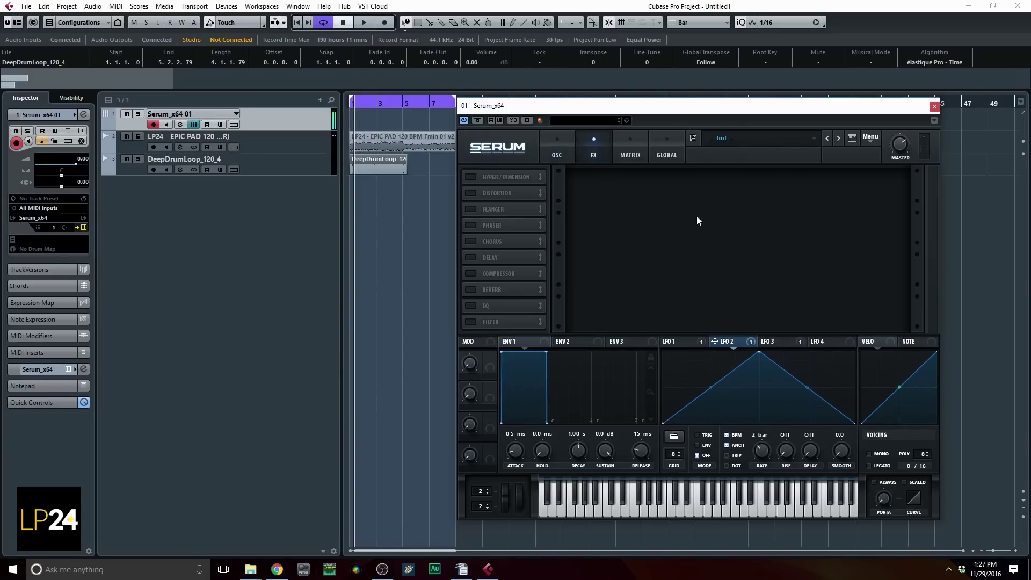
pyautogui.click(470, 193)
pyautogui.click(470, 176)
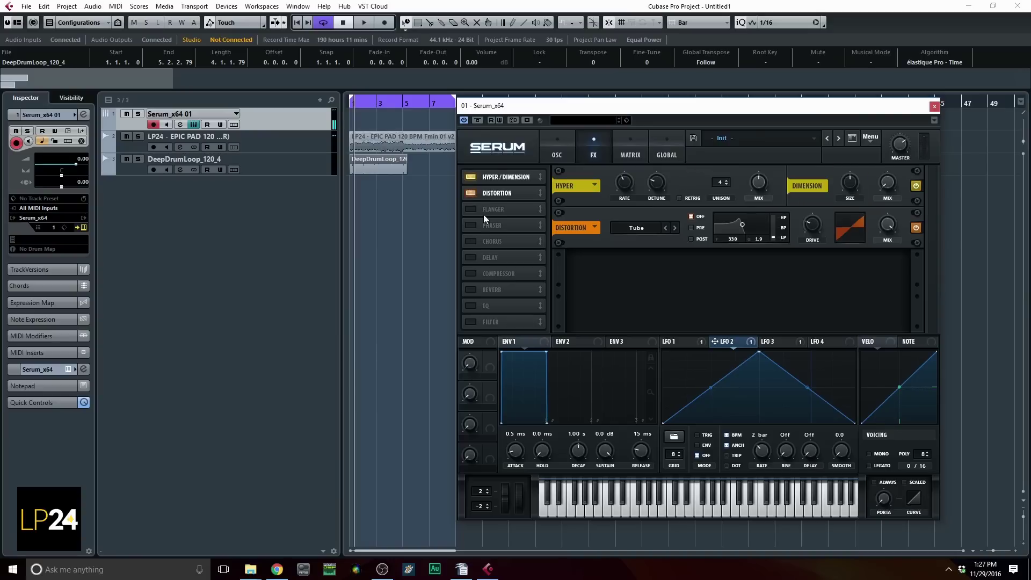
pyautogui.click(468, 241)
pyautogui.click(472, 257)
pyautogui.click(470, 289)
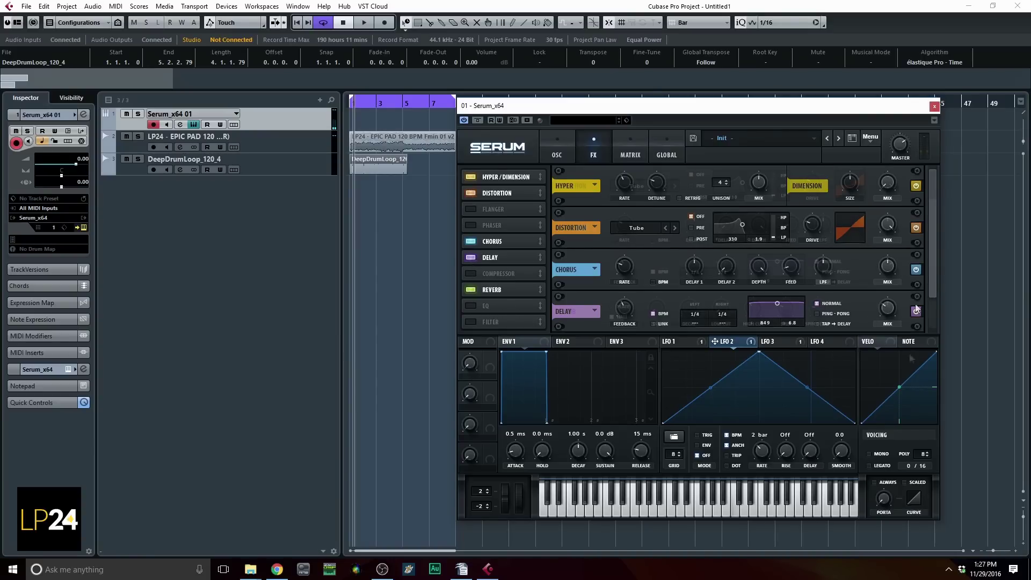
pyautogui.scroll(-1, 899, 308)
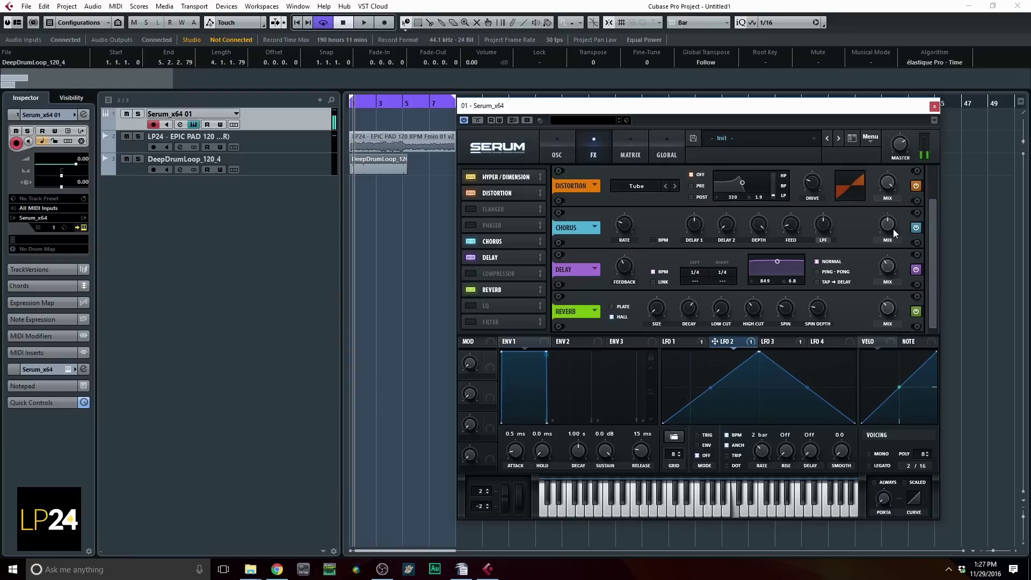
# Switch to the OSC page showing OSC A's Custom wavetable and OSC B's sine.
pyautogui.click(553, 153)
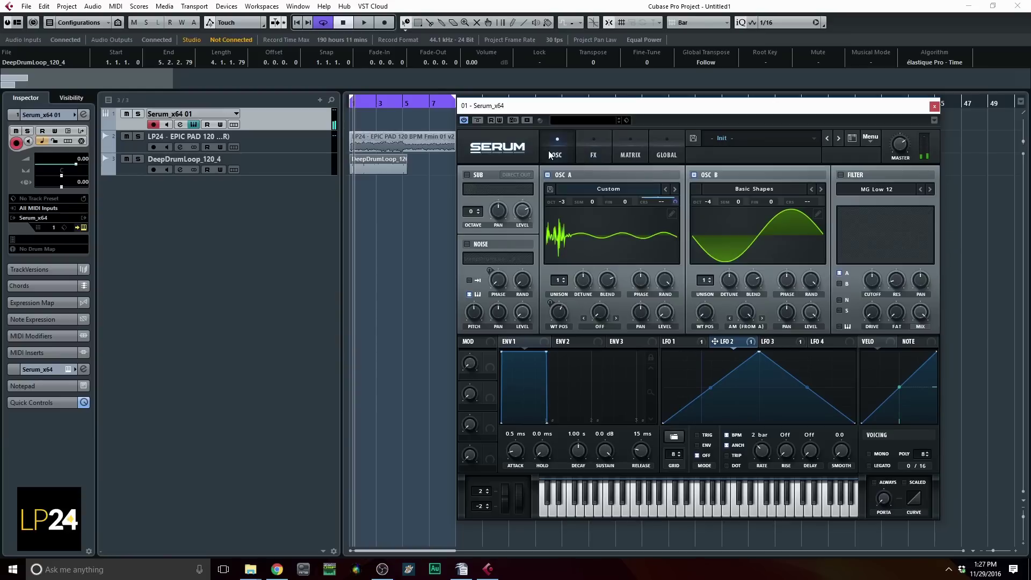